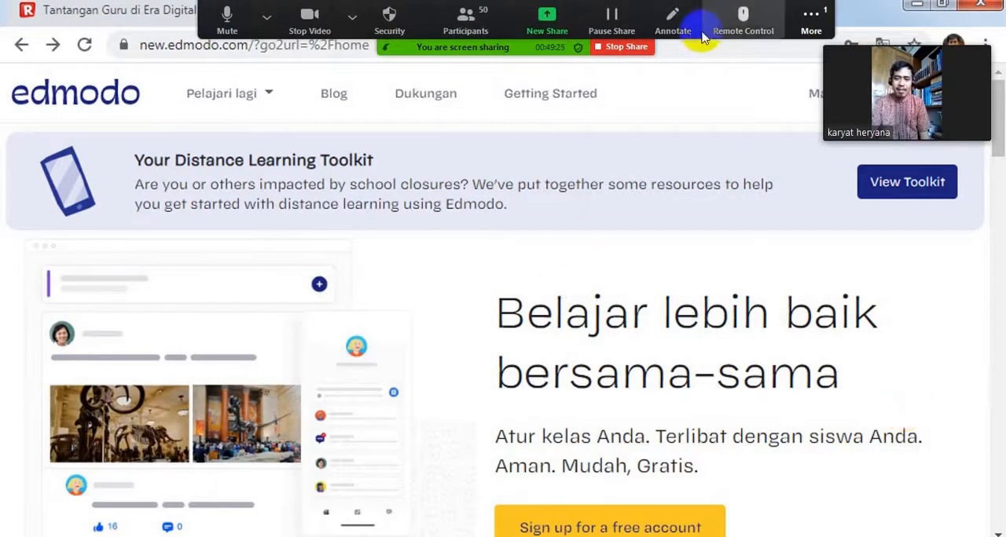
Step: Look at the participants' videos in the gallery strip and return to the small active speaker view
left_click(819, 22)
left_click(849, 43)
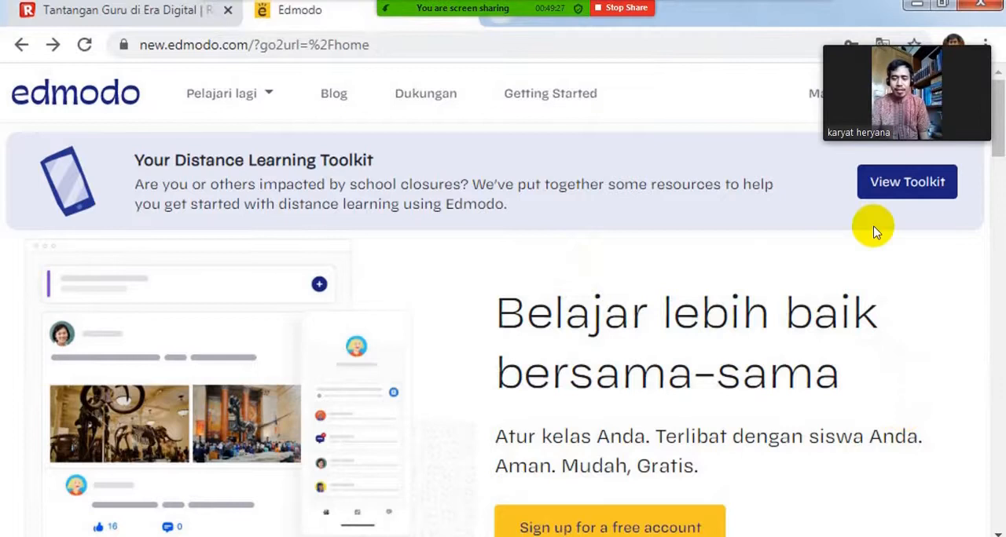
left_click(873, 44)
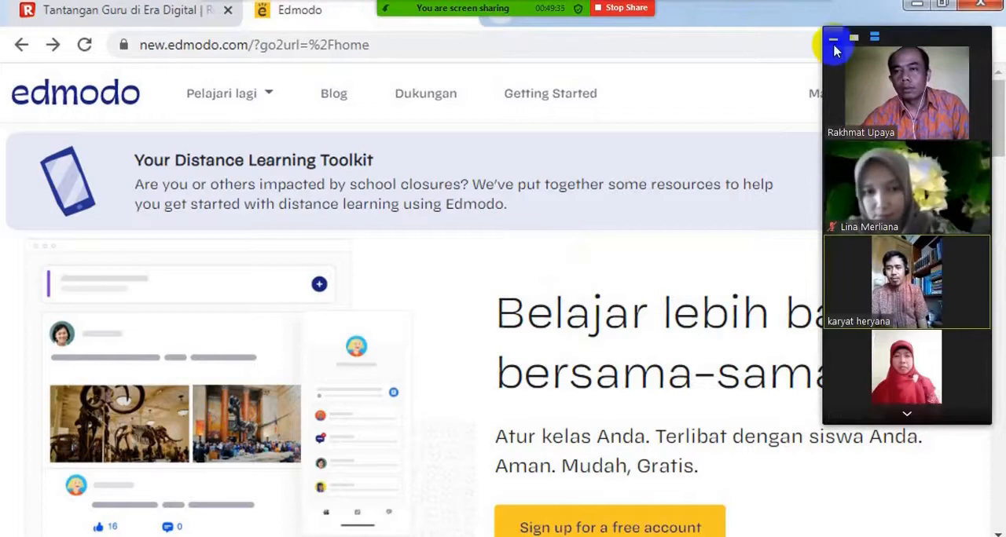
left_click(854, 39)
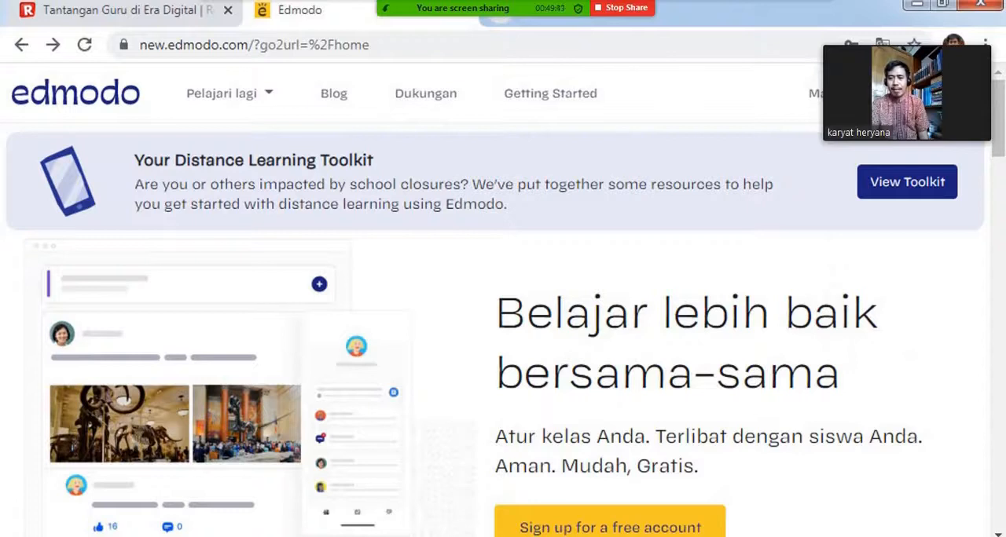
Step: Continue the Edmodo presentation and admit the participant who entered the waiting room
mouse_move(516, 7)
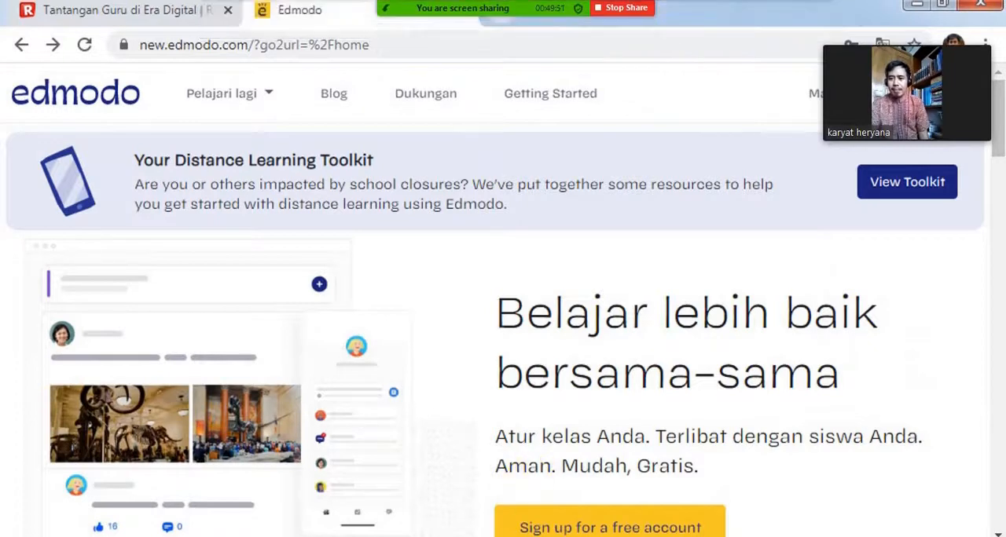
left_click(722, 272)
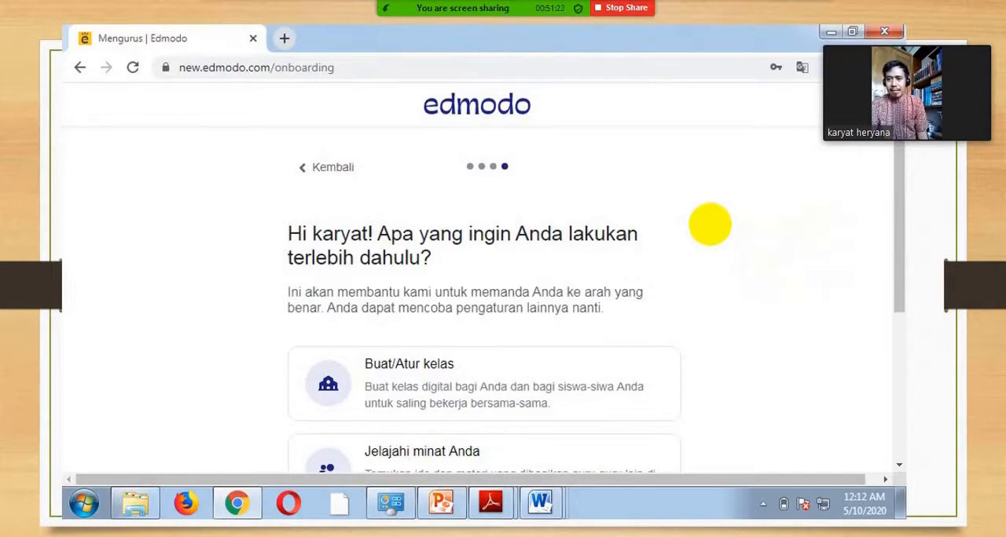
left_click(352, 15)
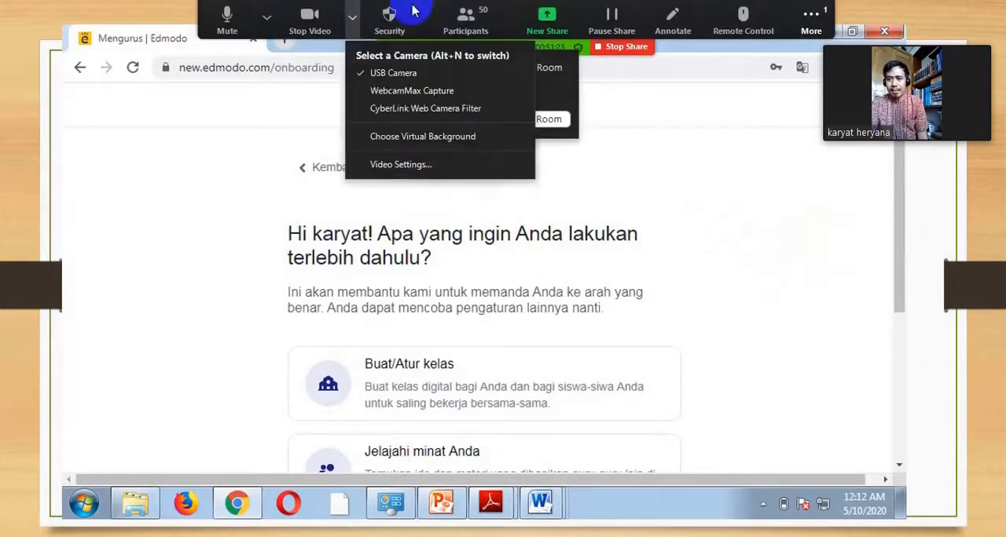
left_click(652, 118)
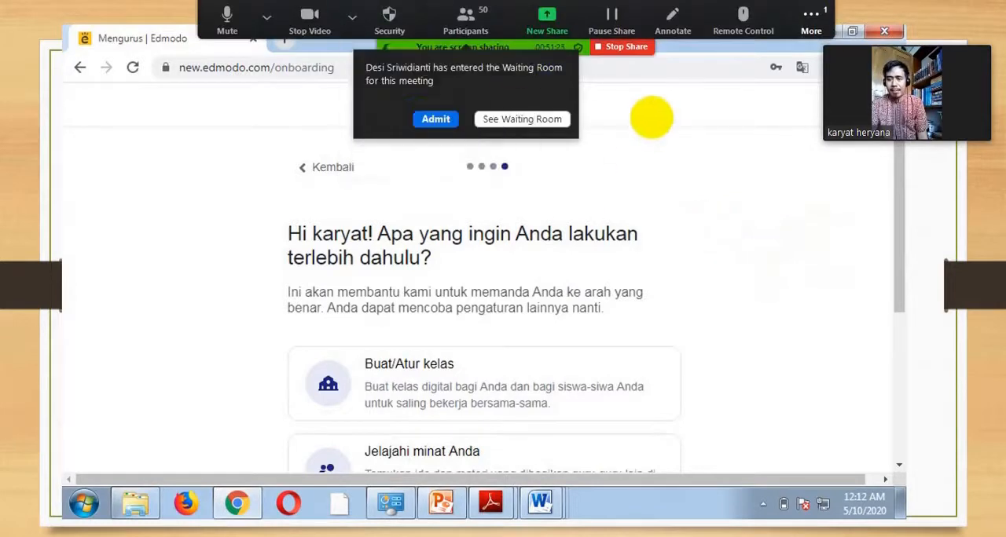
left_click(415, 124)
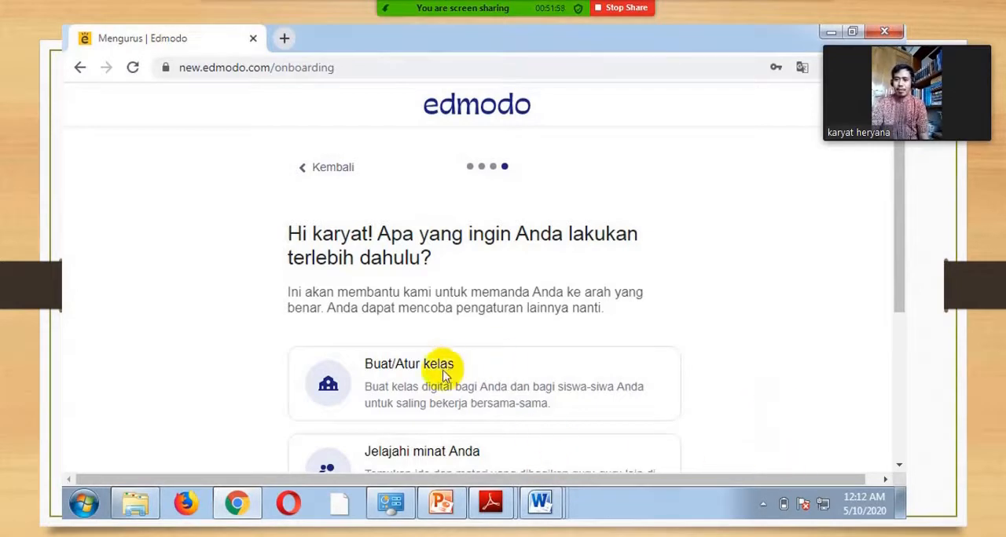
Step: Continue the demonstration through creating KELAS A and adding students, admitting the next waiting participant along the way
left_click(608, 360)
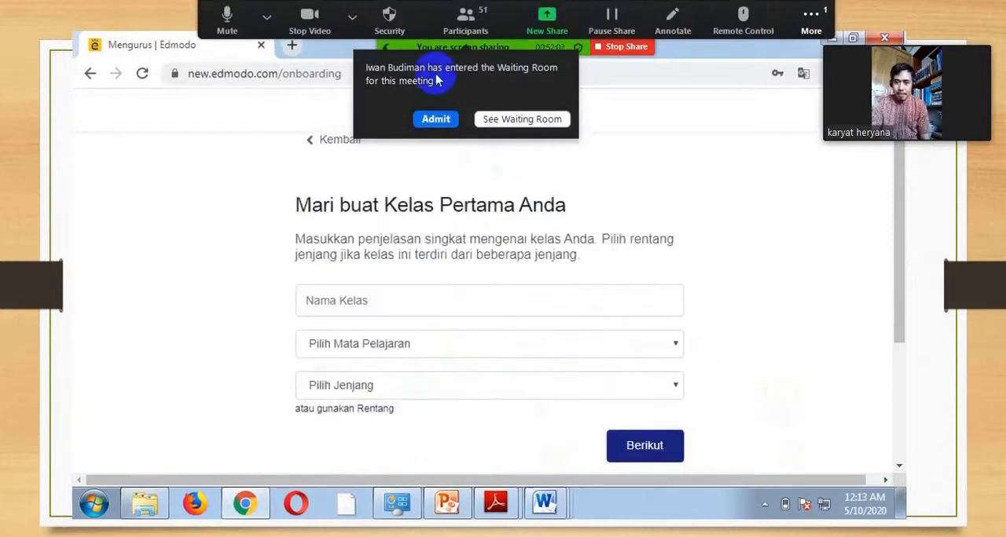
left_click(437, 121)
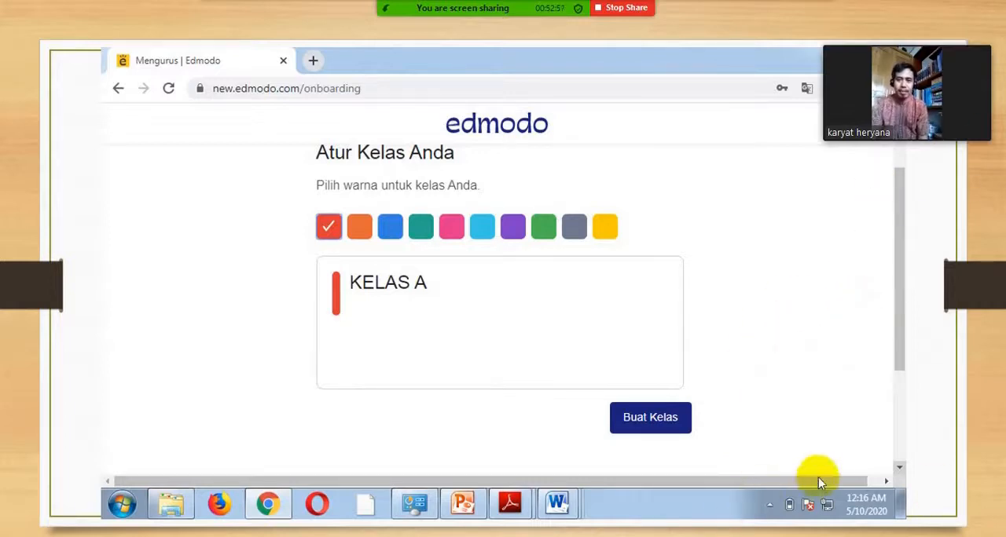
left_click(876, 439)
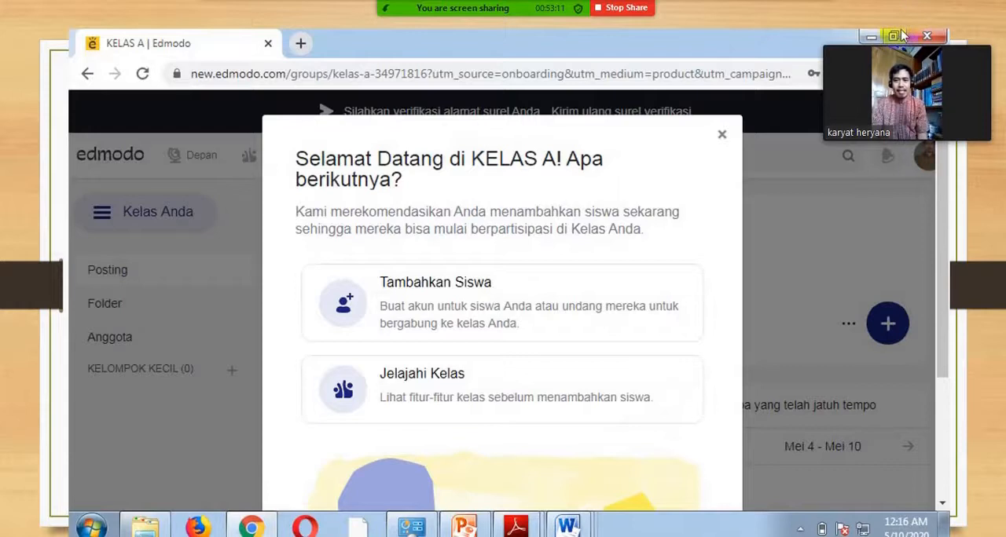
mouse_move(903, 15)
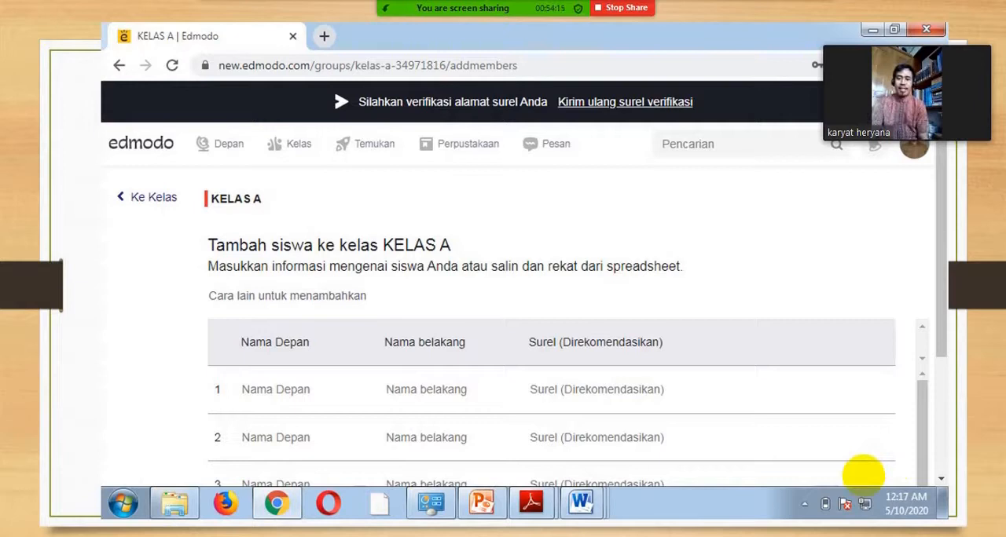
left_click(443, 110)
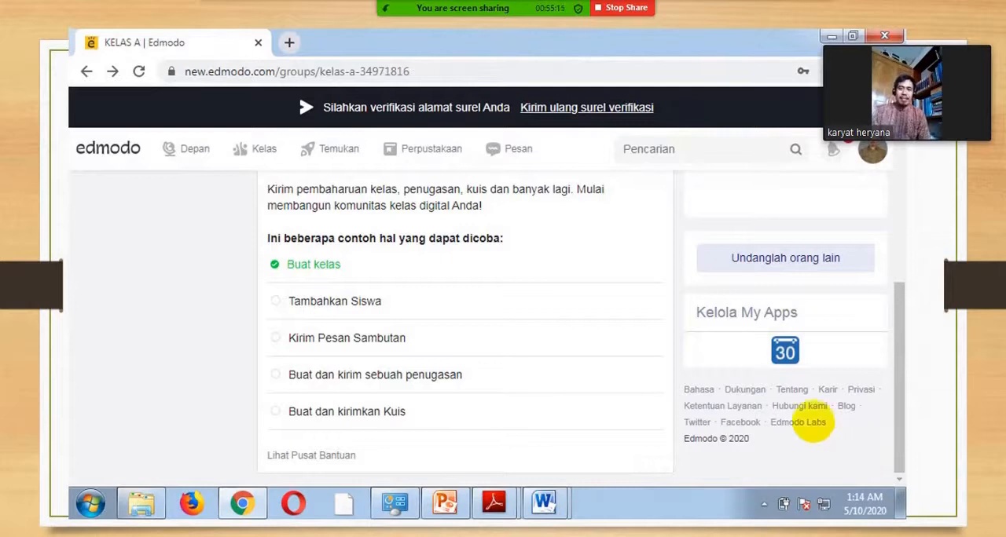
Step: Show the meeting videos as a gallery strip and advance the presentation to slide 3, Membuat account siswa
mouse_move(865, 55)
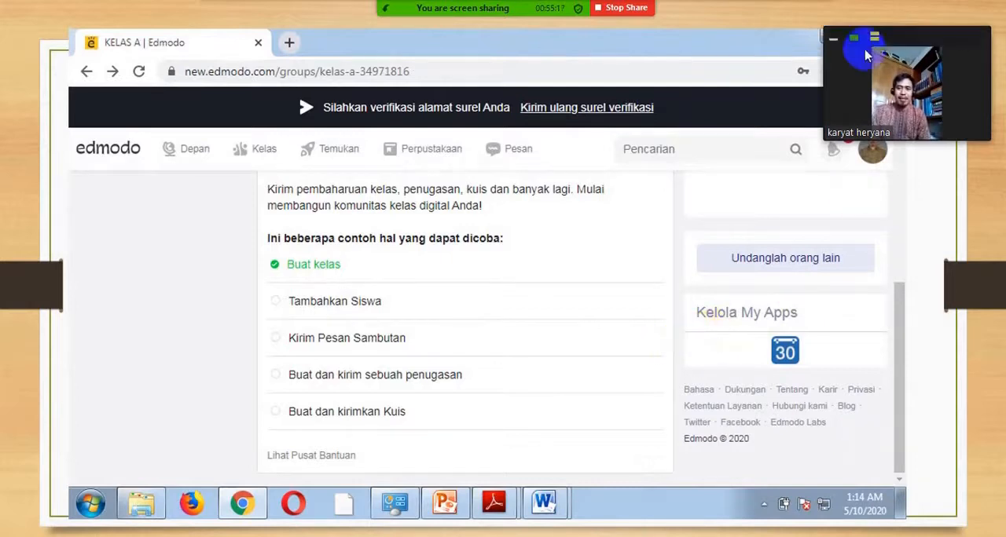
left_click(875, 38)
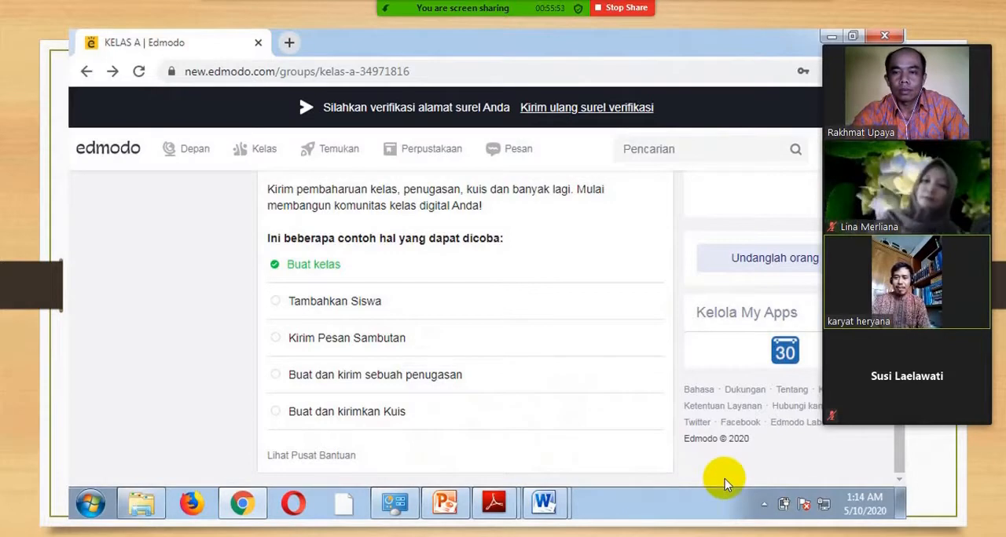
key("alt+Tab")
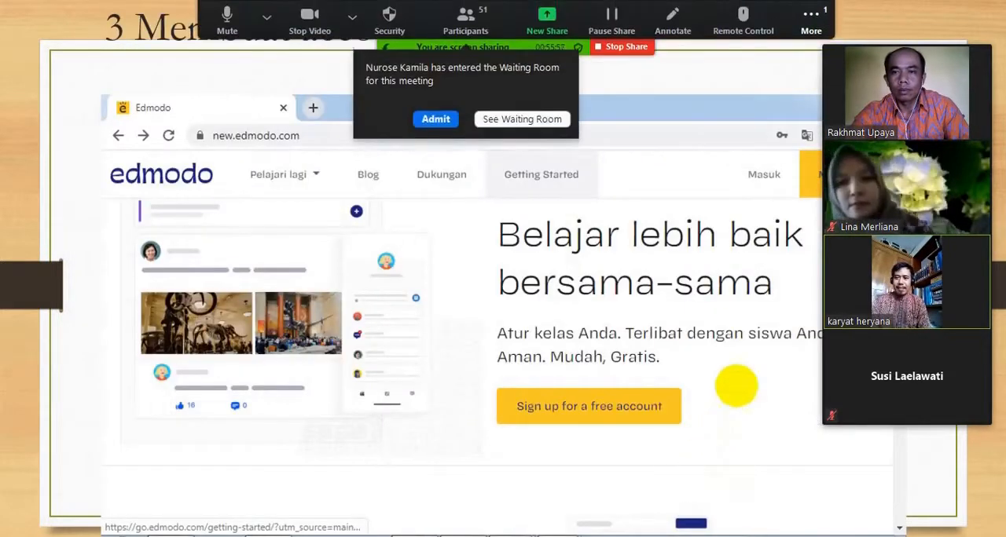
Step: Admit the participant in the waiting room and set the video panel to the small active speaker view
left_click(440, 119)
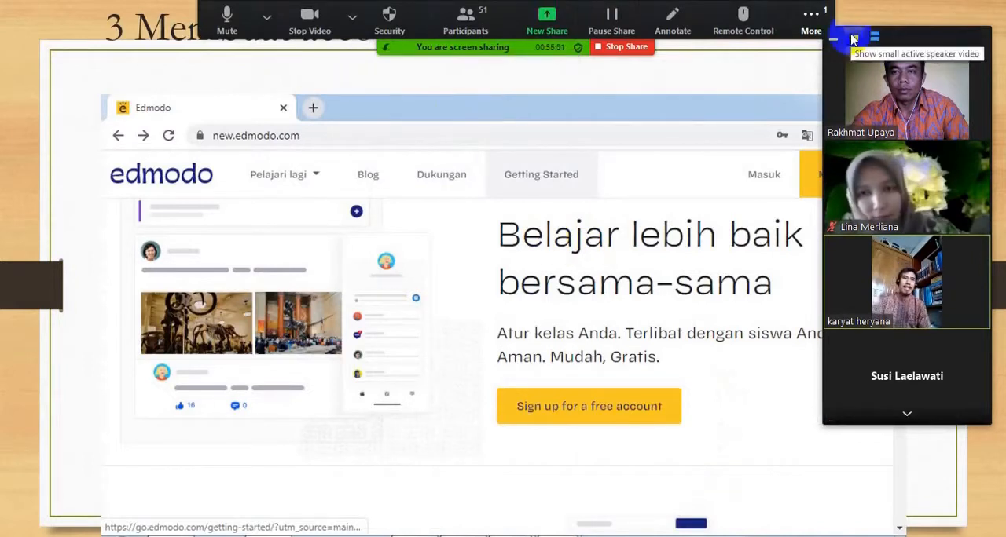
left_click(854, 38)
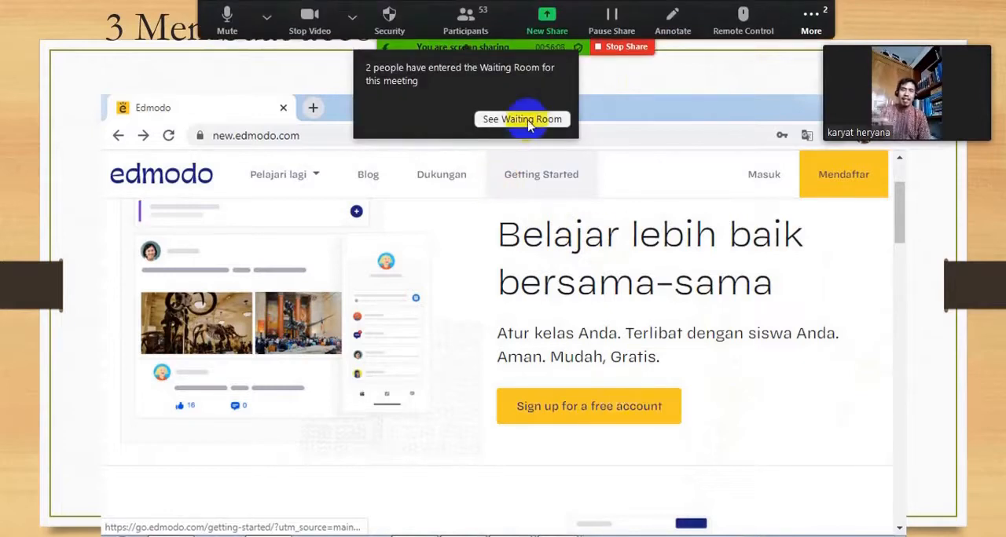
Step: Open the waiting room list, admit both waiting people individually and minimize the participants window
left_click(528, 122)
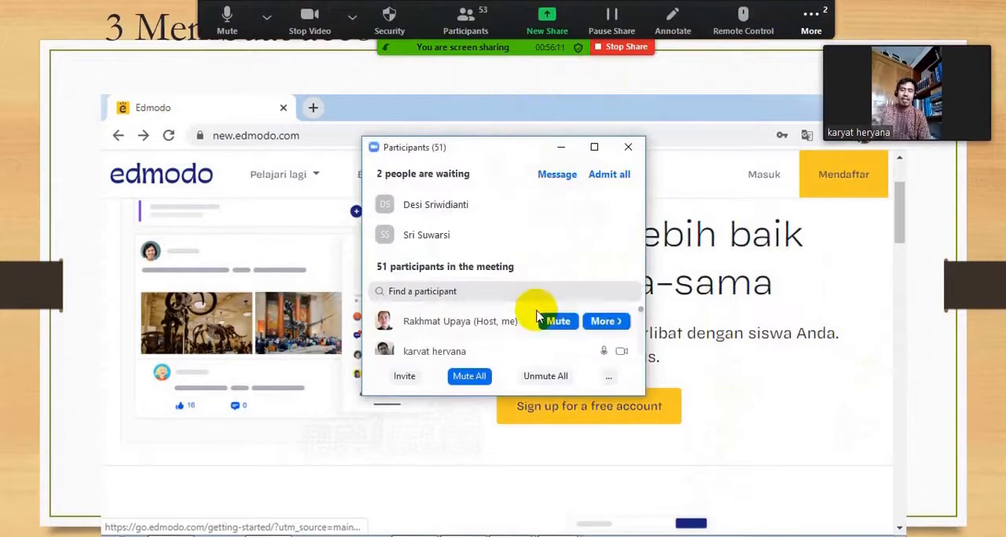
left_click(561, 205)
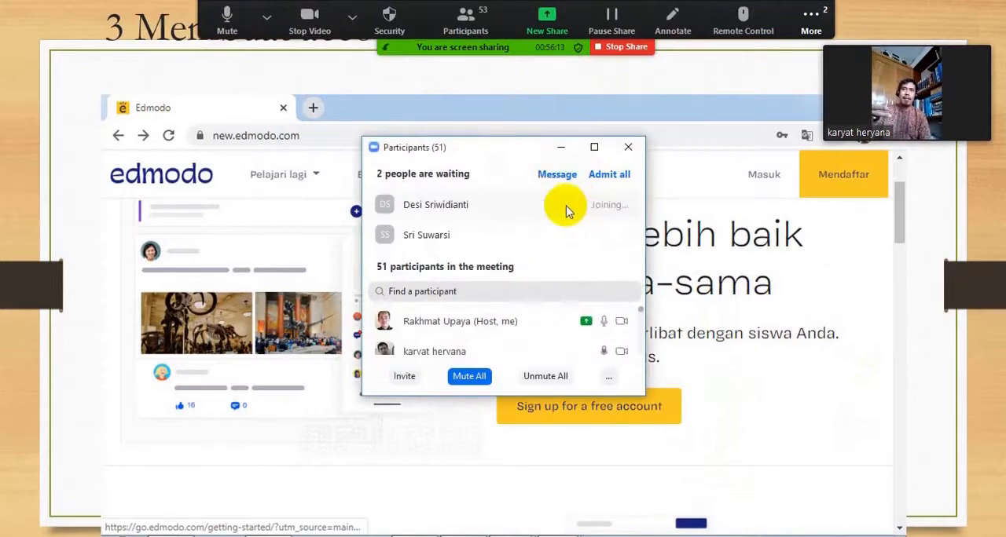
left_click(557, 235)
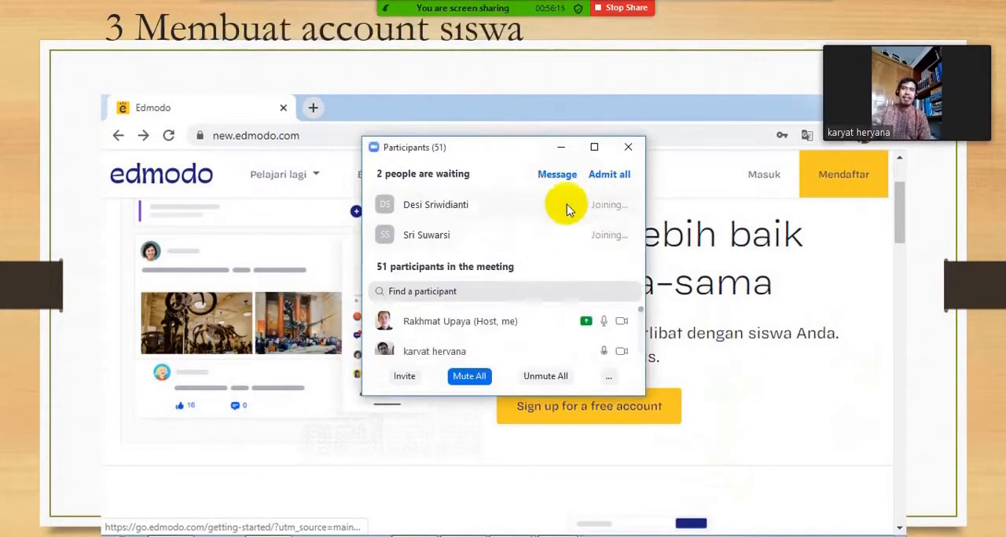
left_click(562, 146)
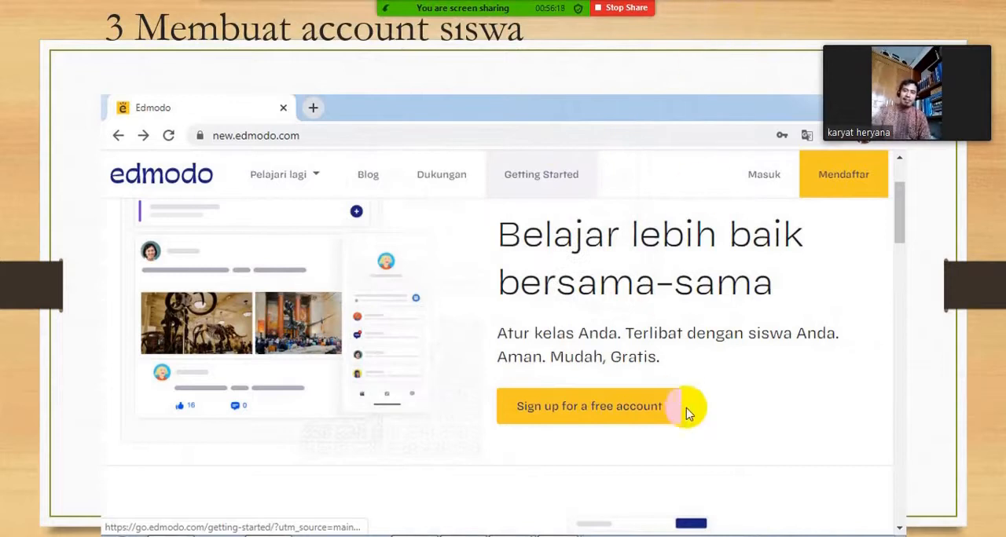
Step: Move the floating speaker video slightly higher so that it covers less of the slide
mouse_move(503, 8)
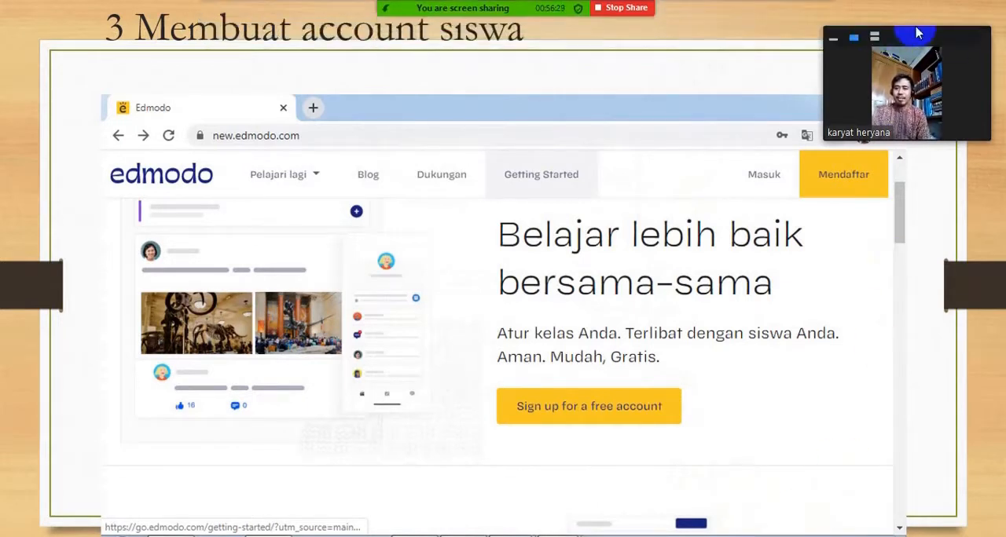
left_click_drag(917, 33, 910, 9)
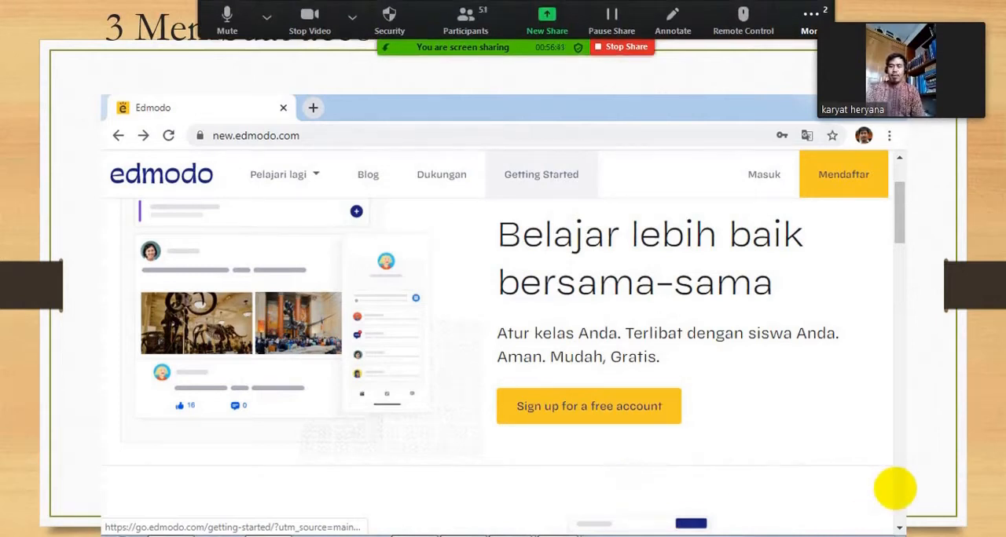
Step: Admit the newly arrived participants from the waiting room, including the last one listed, and minimize the participants window
left_click(448, 125)
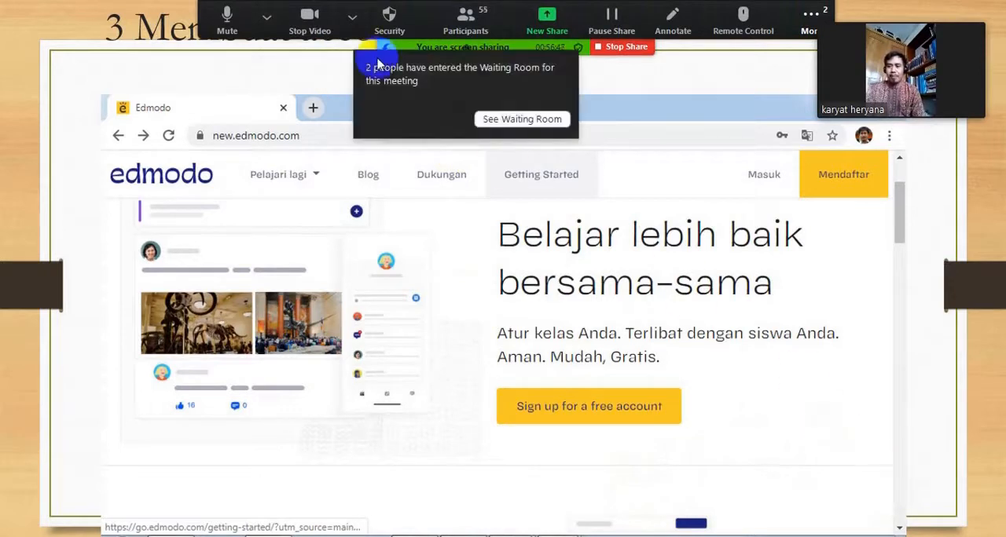
left_click(500, 119)
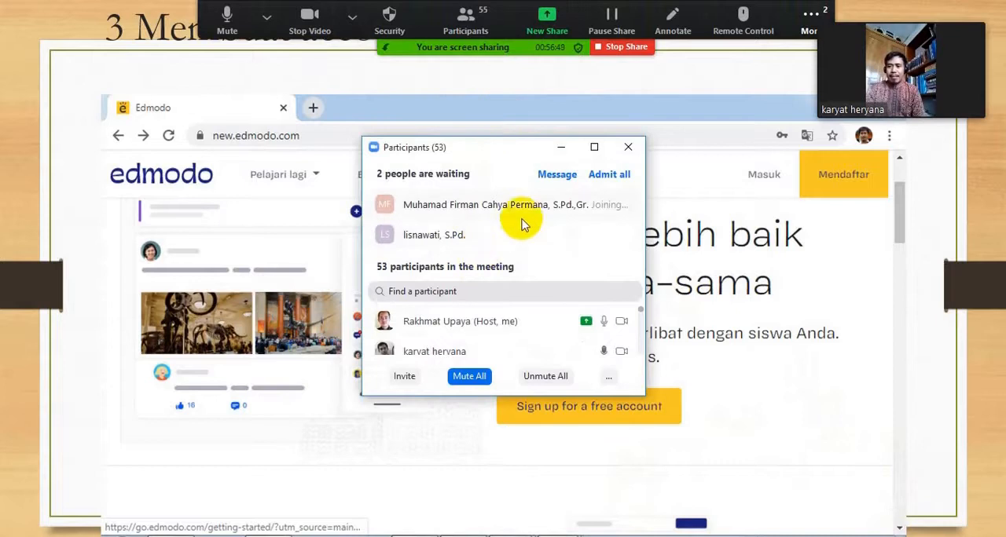
left_click(553, 236)
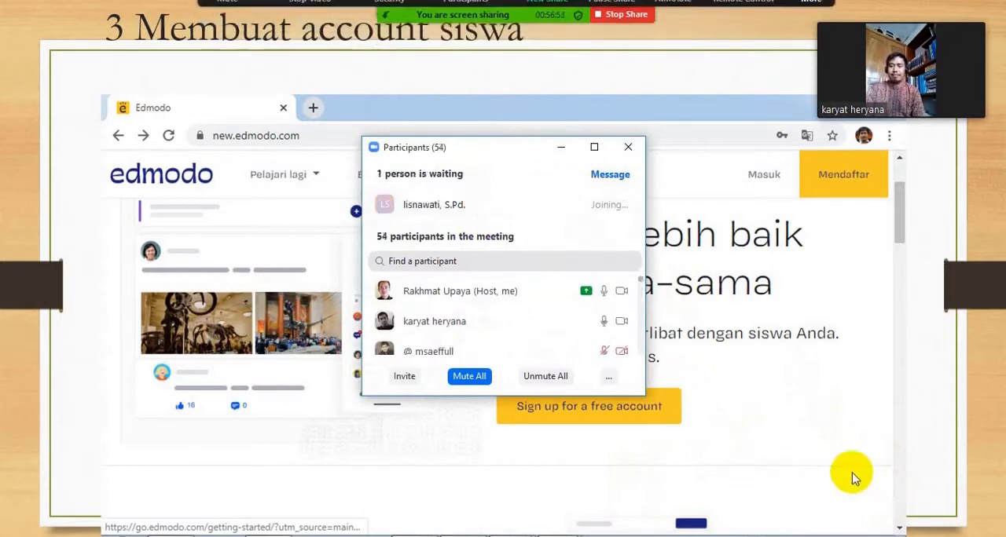
left_click(559, 148)
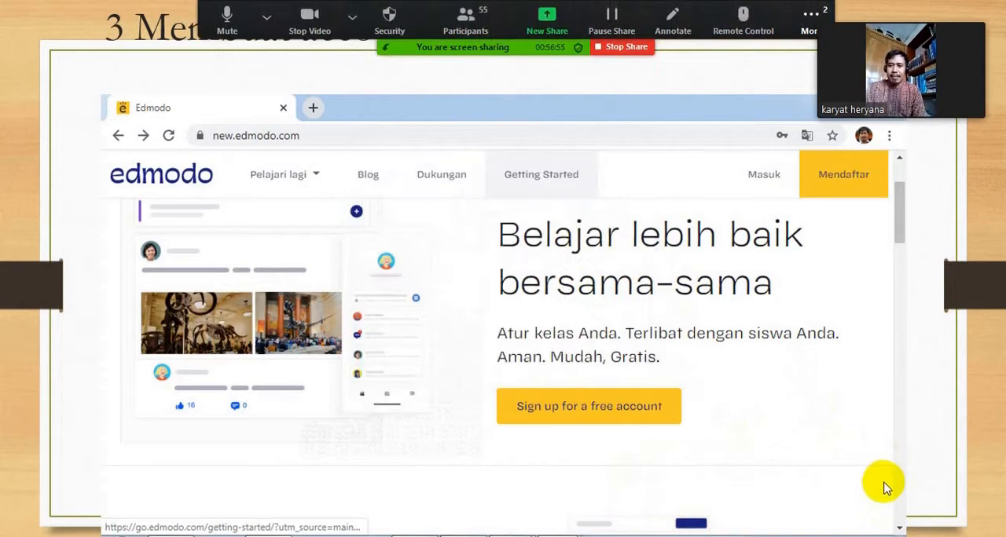
Step: Continue the presentation to the filled-in student sign-up form and admit the waiting participant
left_click(904, 484)
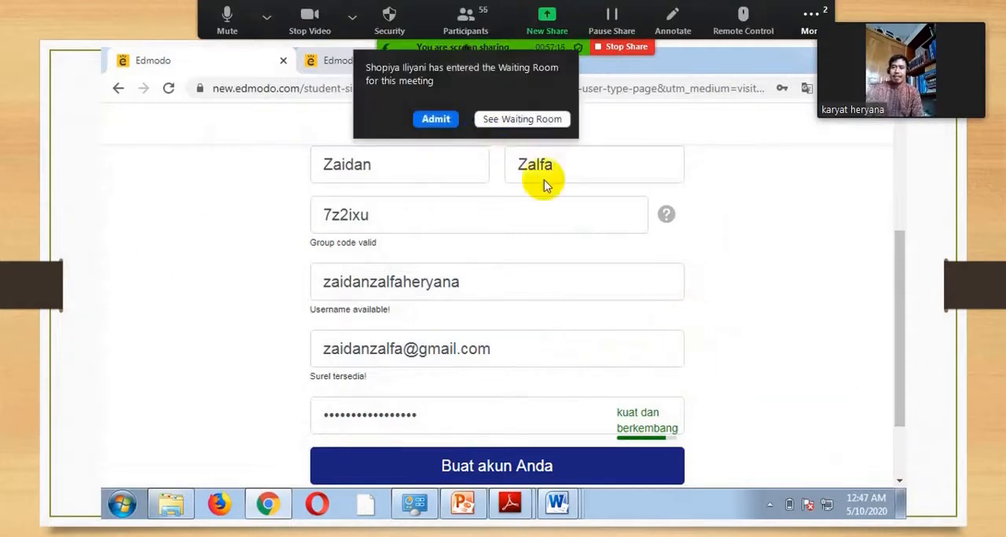
left_click(437, 119)
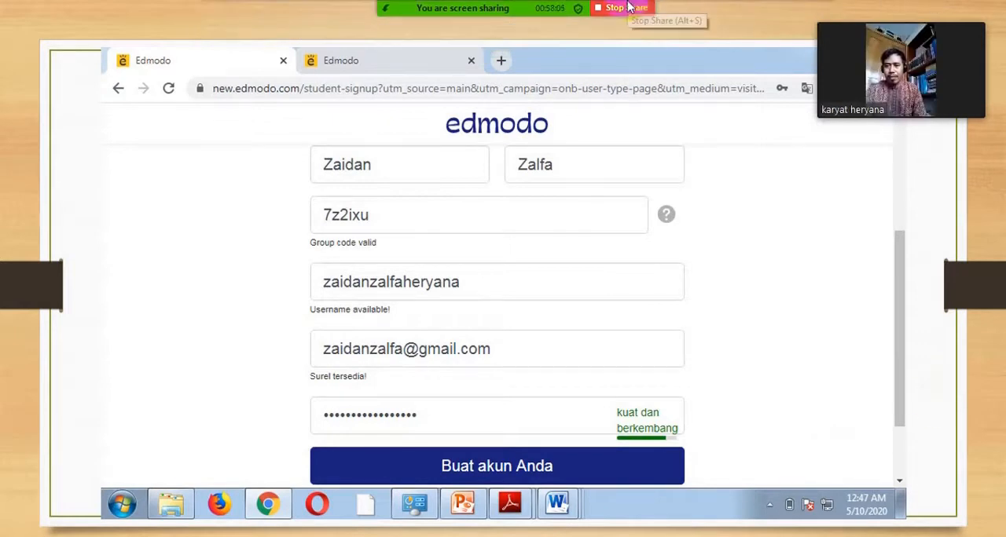
Step: Dismiss the additional meeting options and advance the presentation to slide 4, Mengelola Penugasan dan Interaksi
left_click(808, 17)
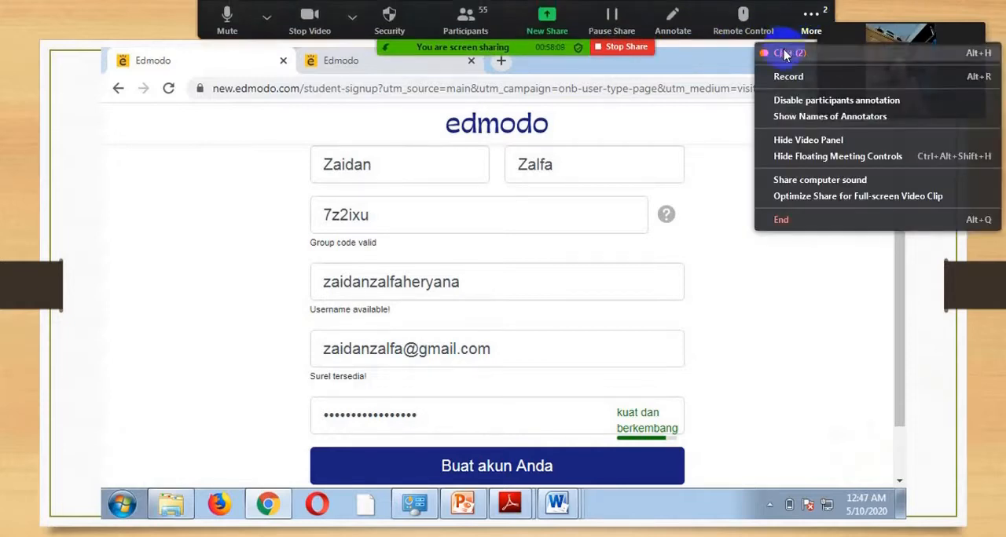
left_click(909, 14)
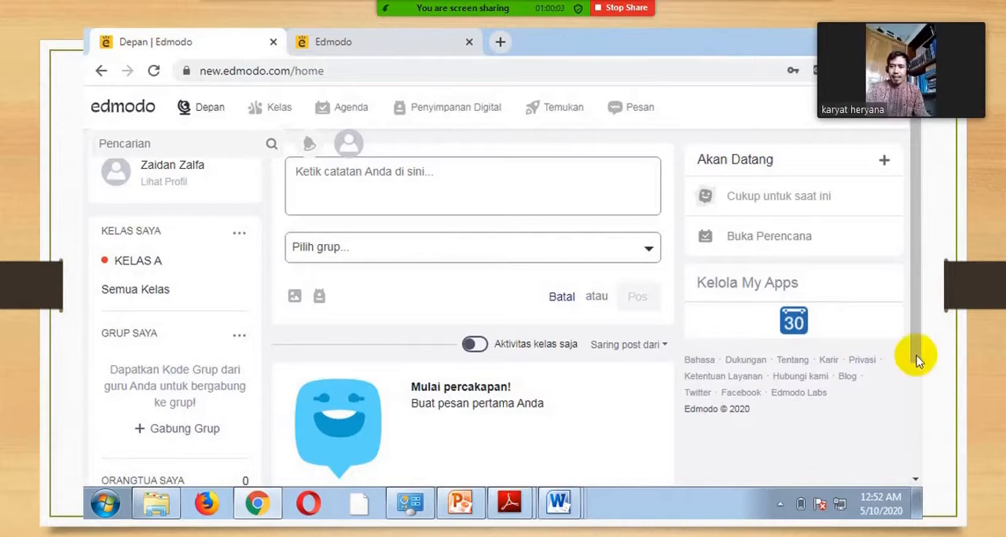
left_click(868, 466)
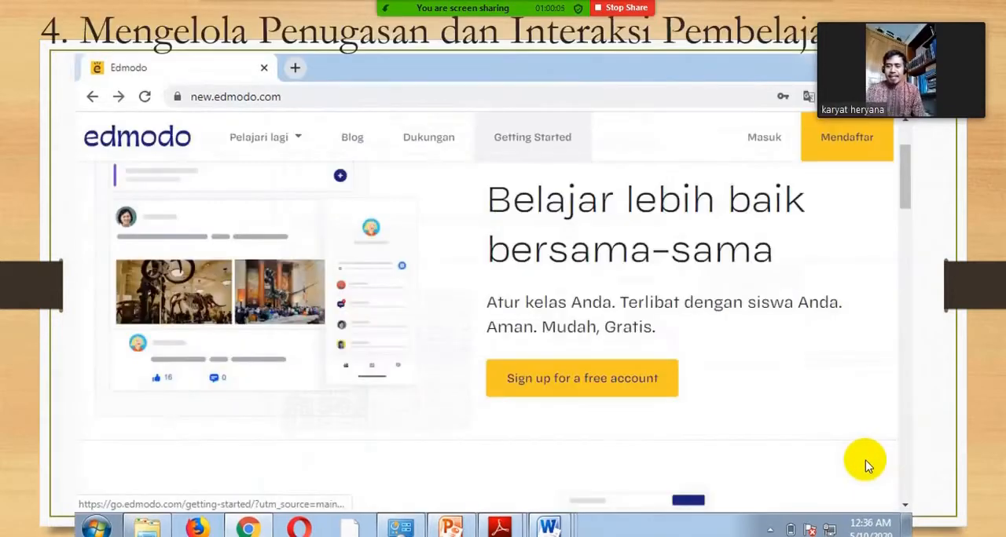